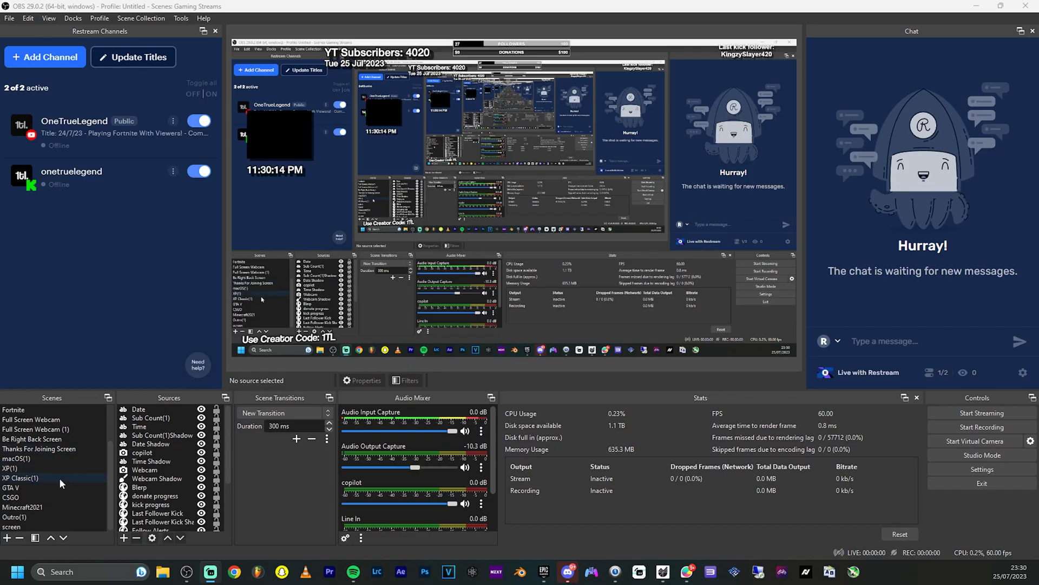
Check OBS's video resolutions in Settings, close without saving, and start the virtual camera.
scroll(63, 471, up, 2)
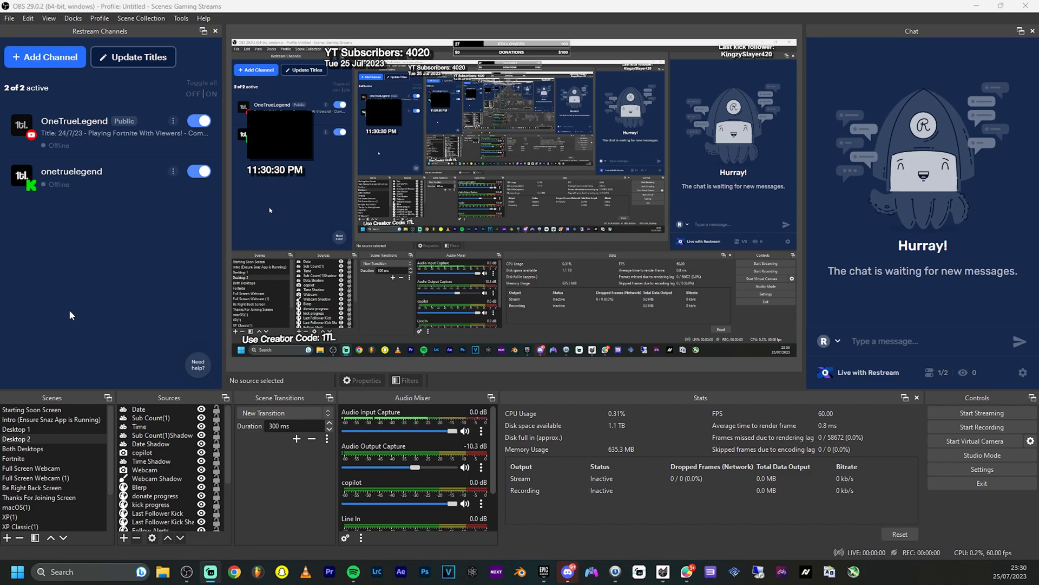
click(991, 470)
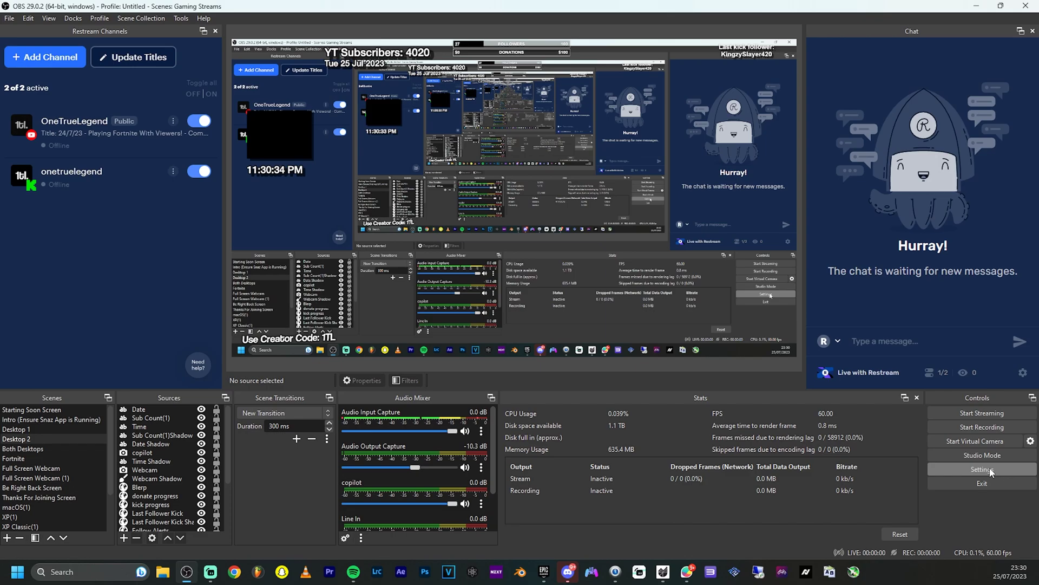
click(276, 168)
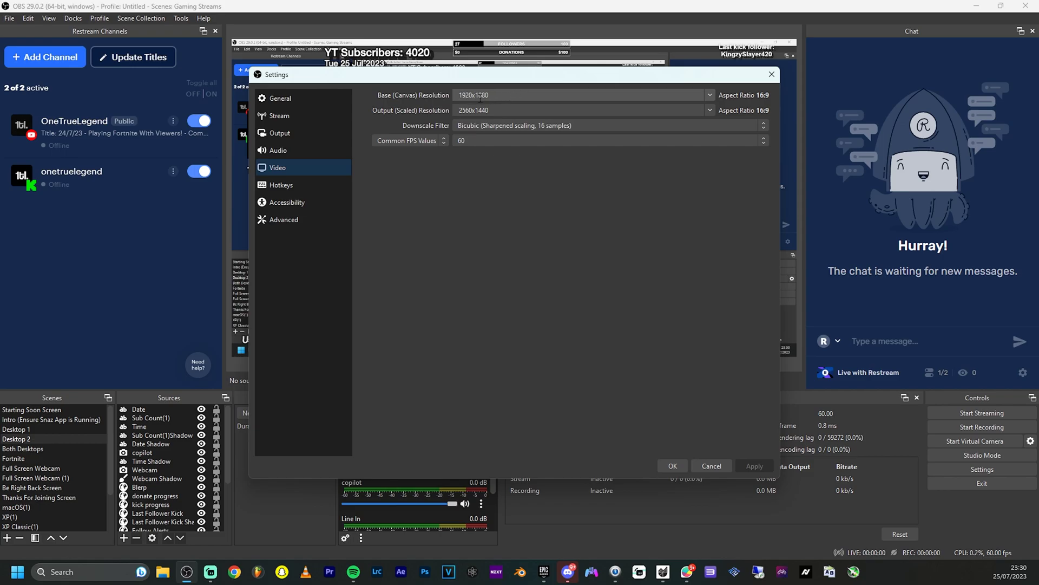
double_click(504, 96)
click(505, 108)
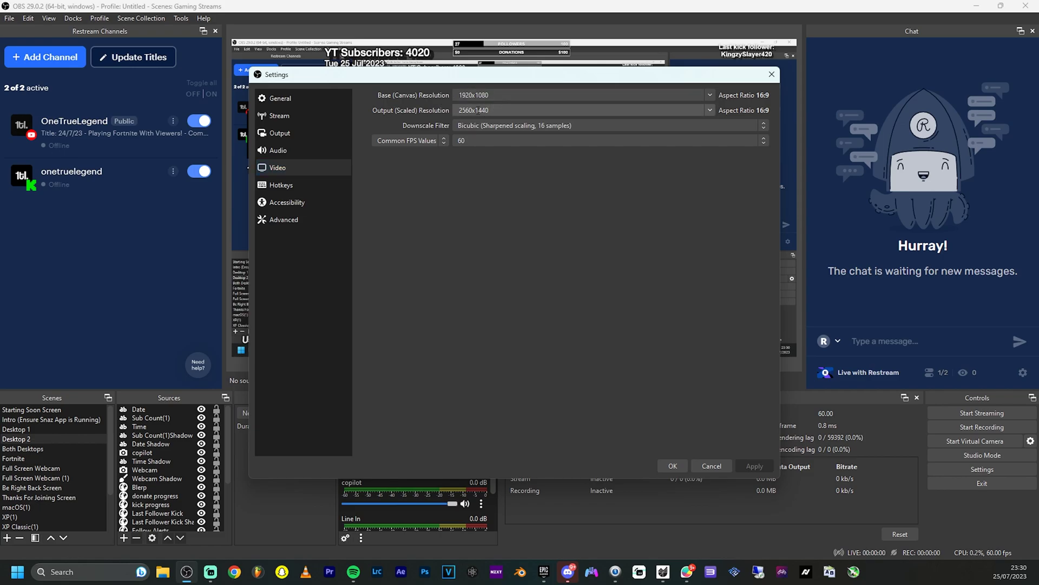
click(479, 110)
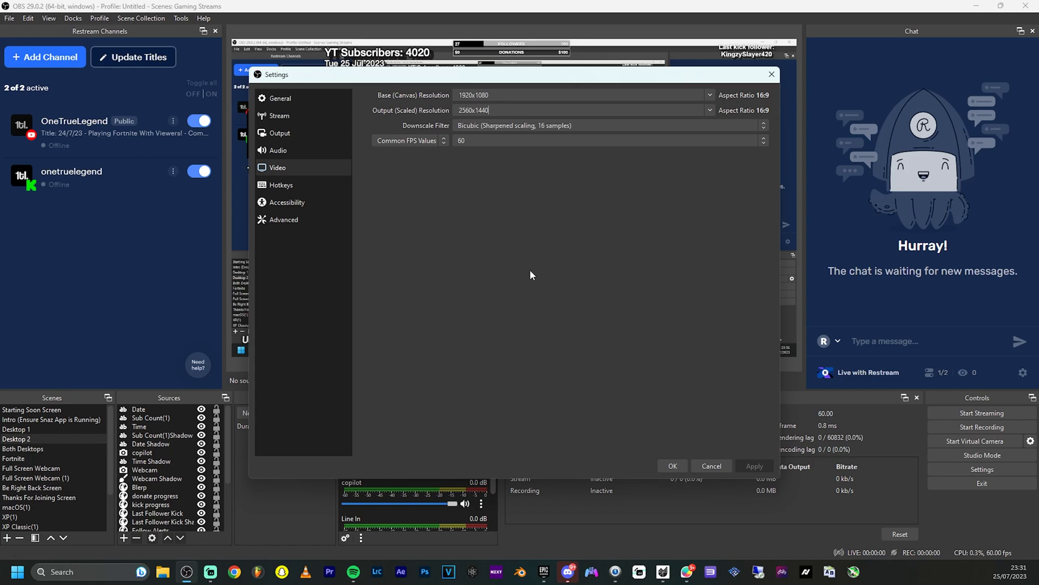
click(712, 465)
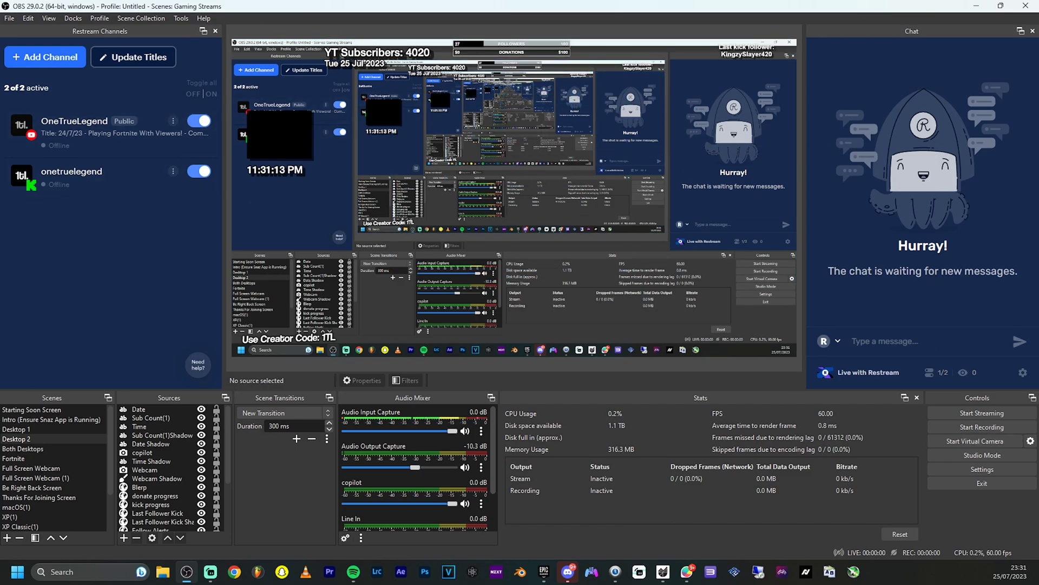
click(969, 442)
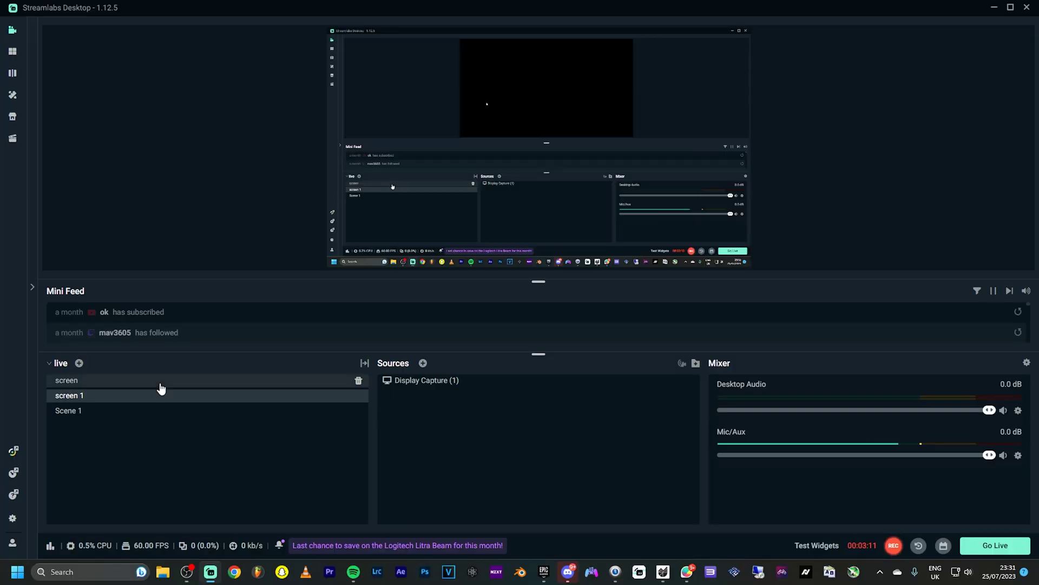
Add a Video Capture Device source using OBS Virtual Camera to the 'screen' scene.
click(161, 387)
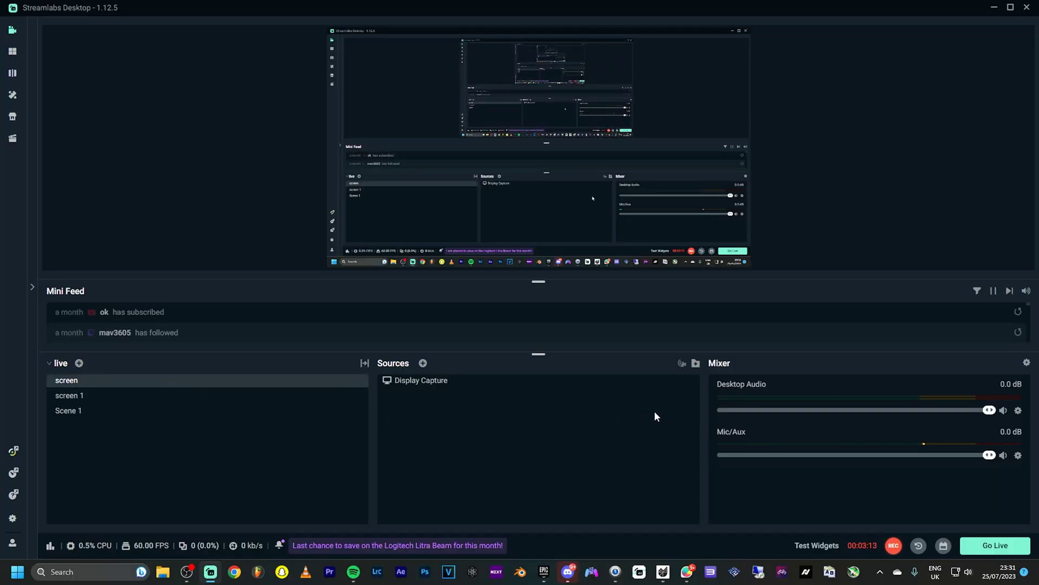
click(423, 363)
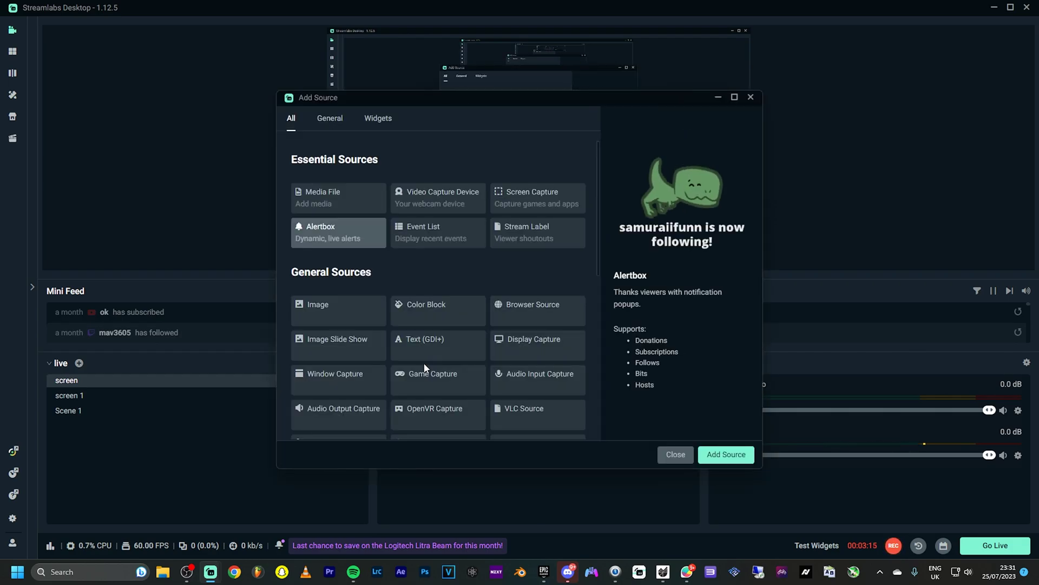
click(442, 205)
click(723, 450)
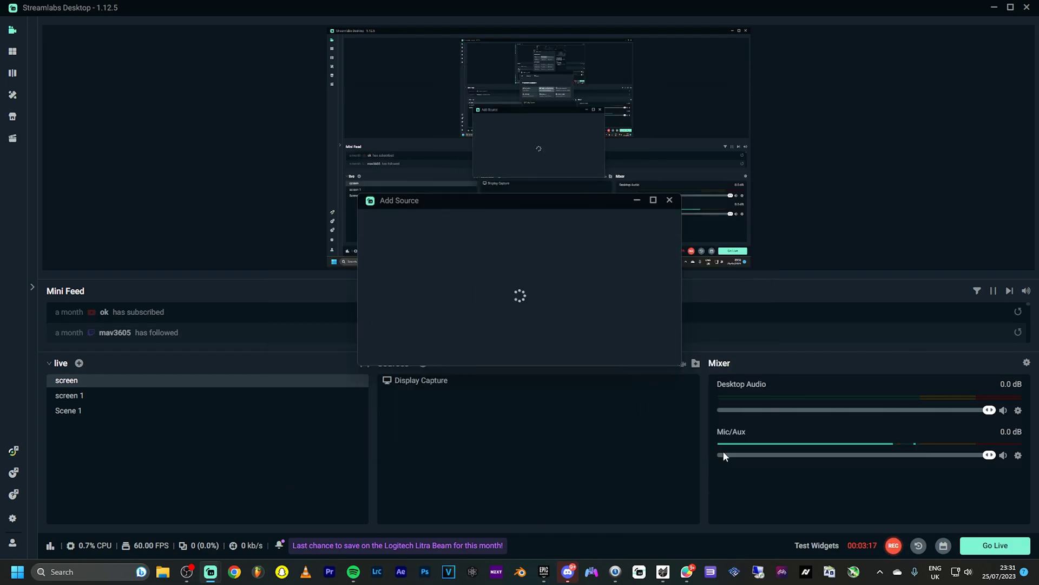
click(646, 352)
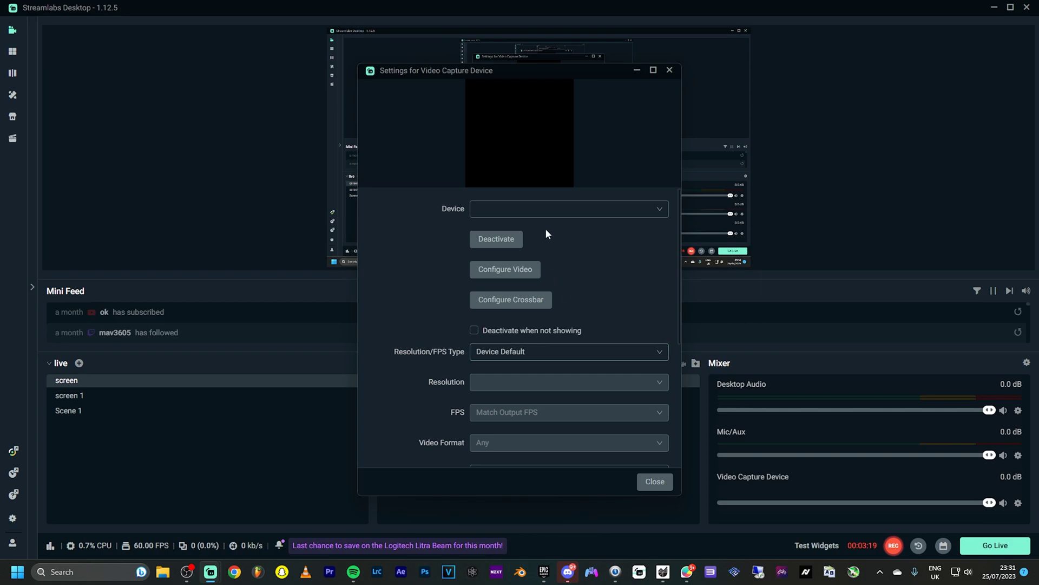
click(545, 209)
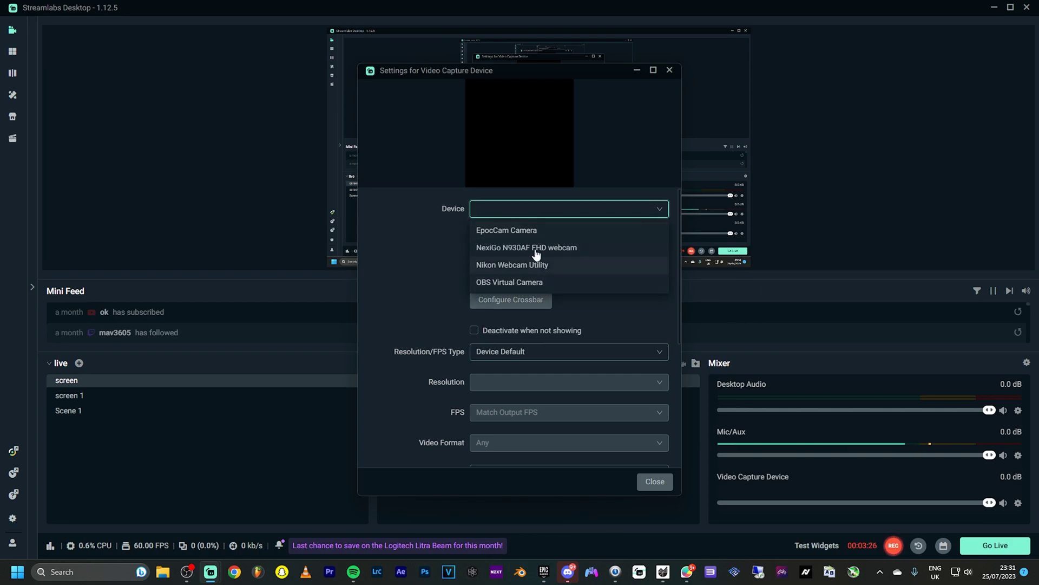
click(531, 290)
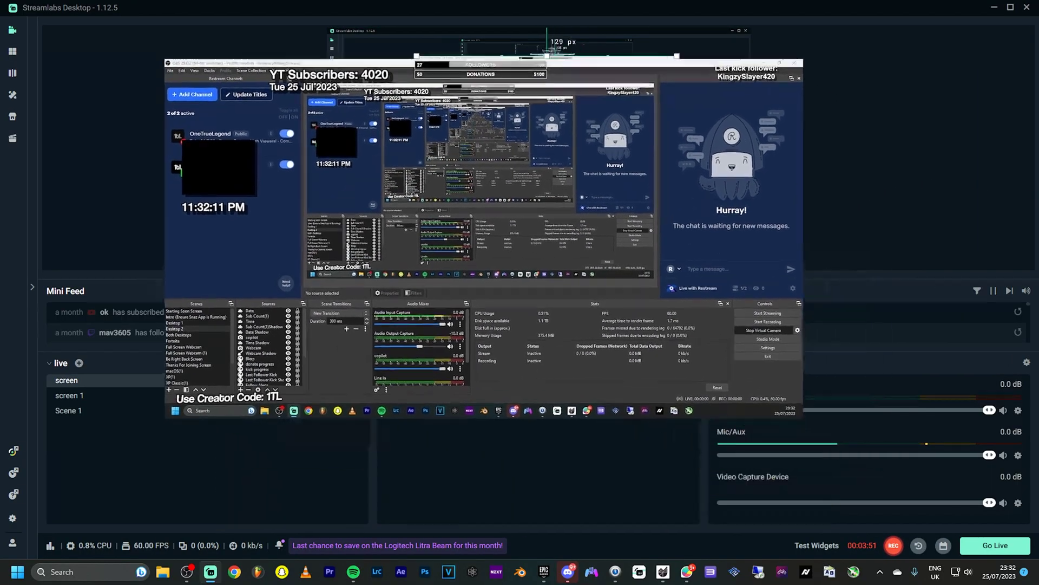
Drag the virtual camera picture down and left in the preview.
drag(601, 140, 588, 167)
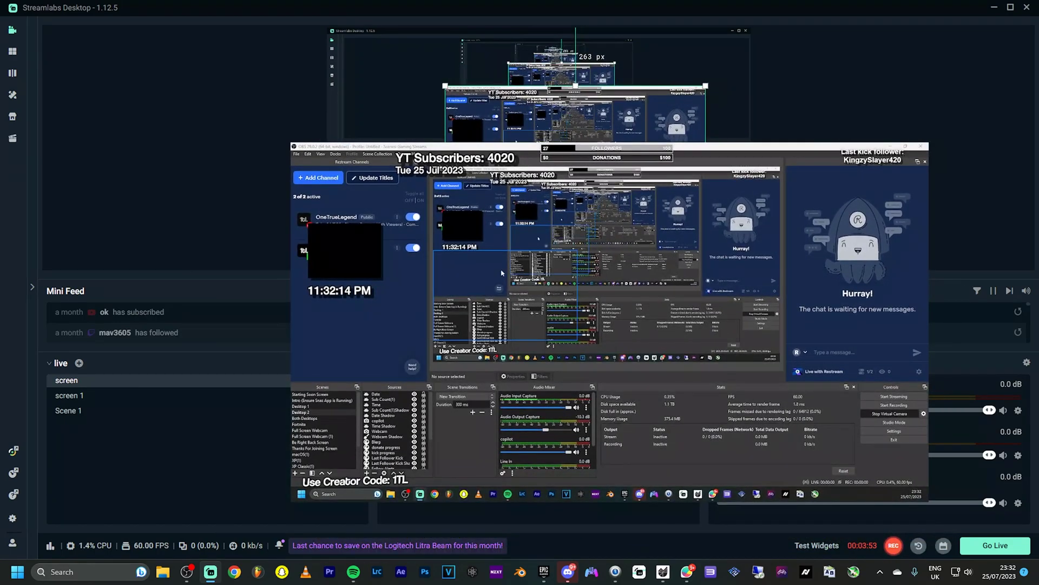
click(636, 361)
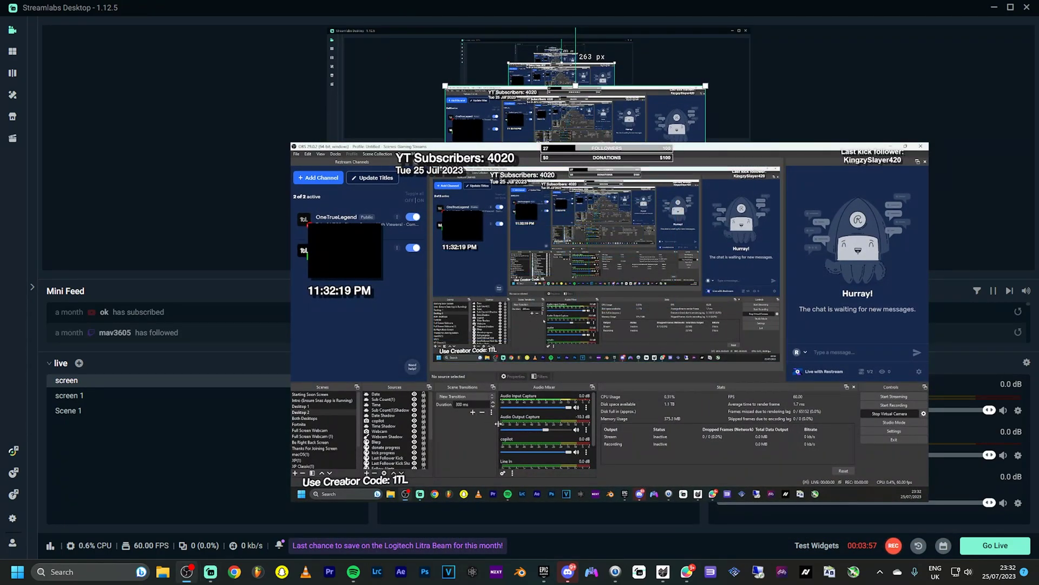
drag(576, 113, 507, 82)
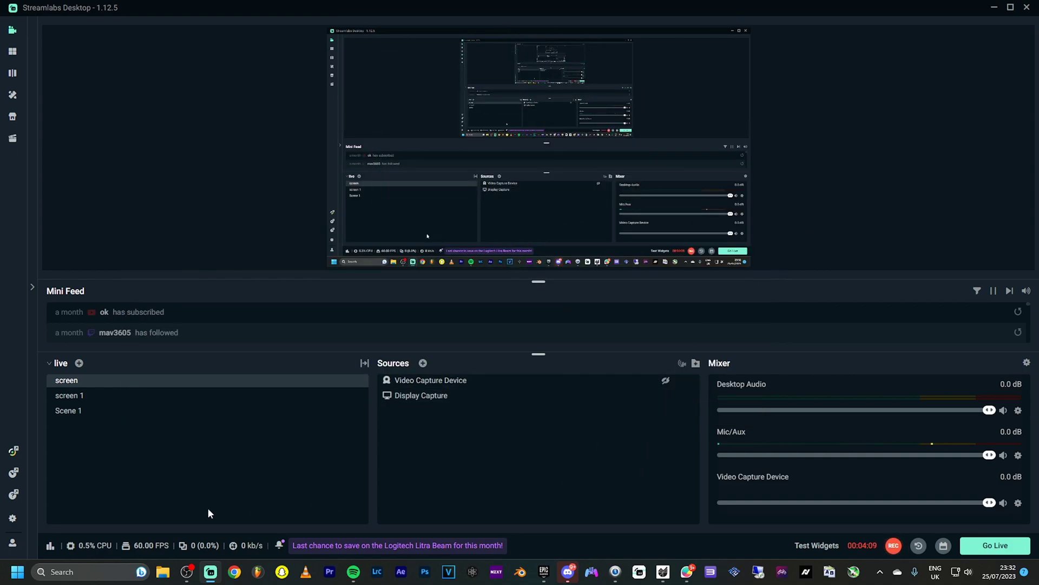
click(12, 518)
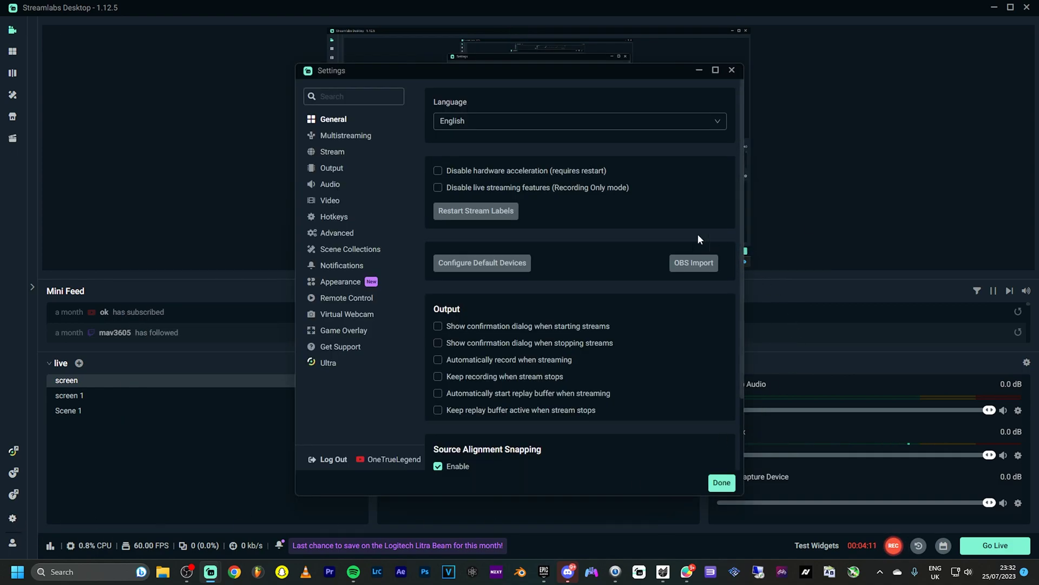
click(330, 201)
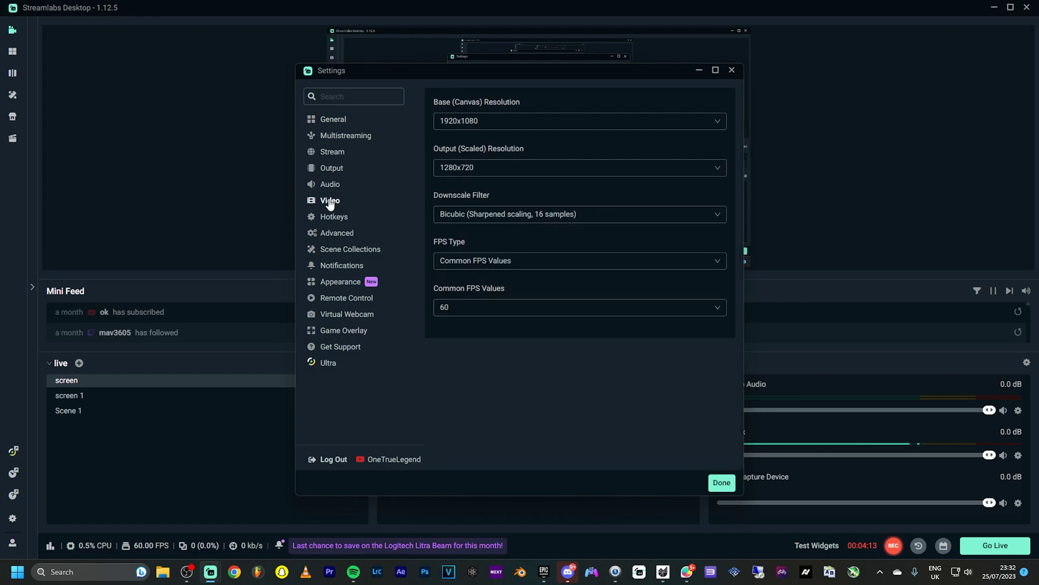
click(557, 120)
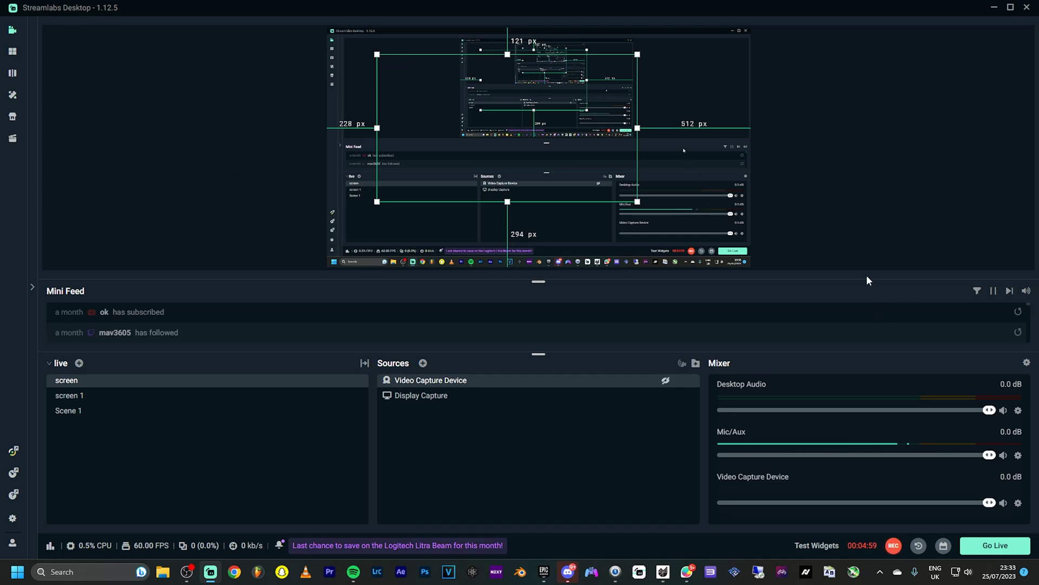
click(824, 265)
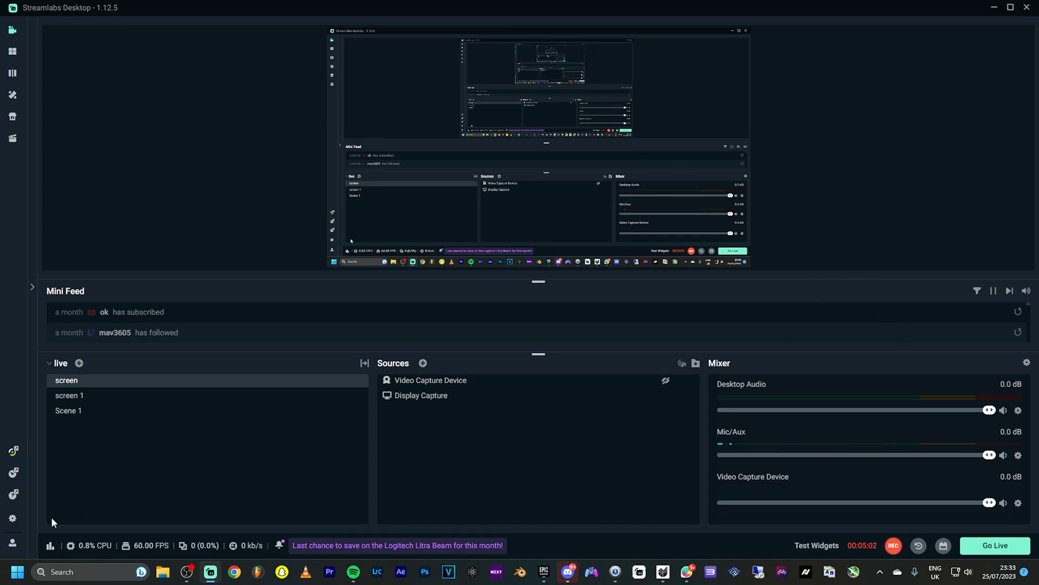
Switch Streamlabs' stream settings to a Custom Streaming Server.
click(12, 518)
click(331, 203)
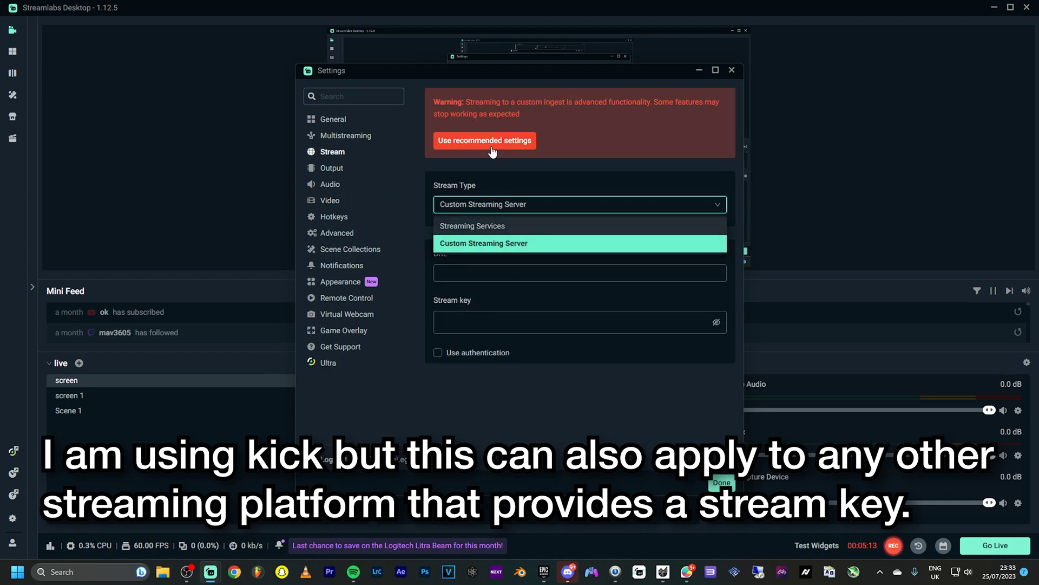
click(490, 141)
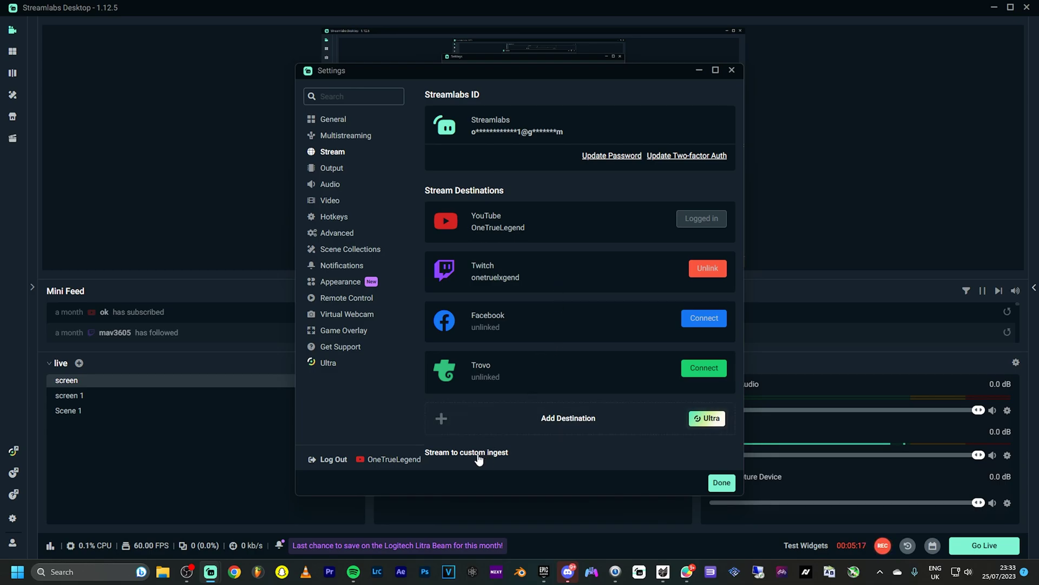
click(485, 459)
click(519, 206)
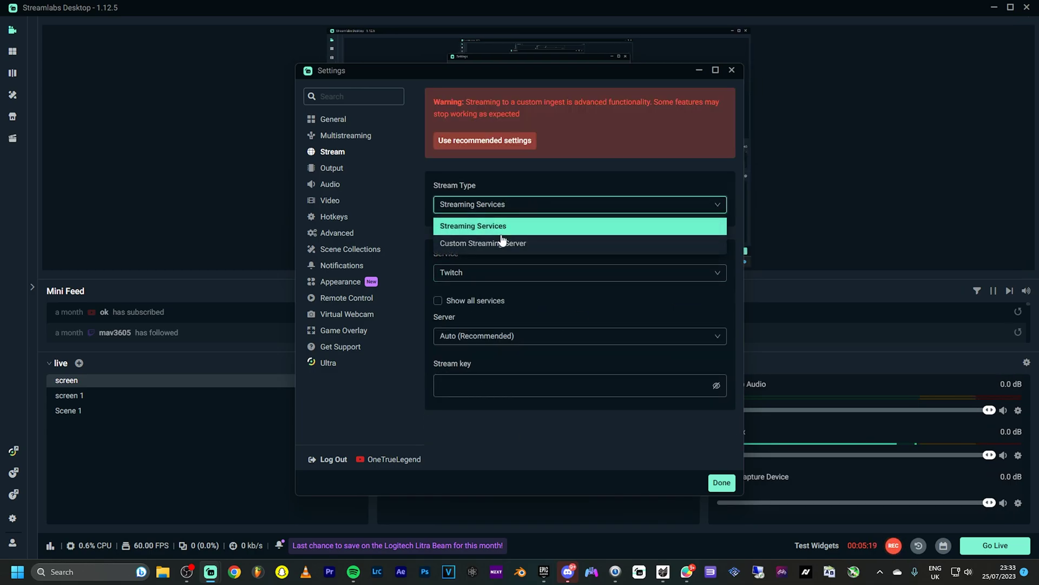
click(502, 241)
click(500, 273)
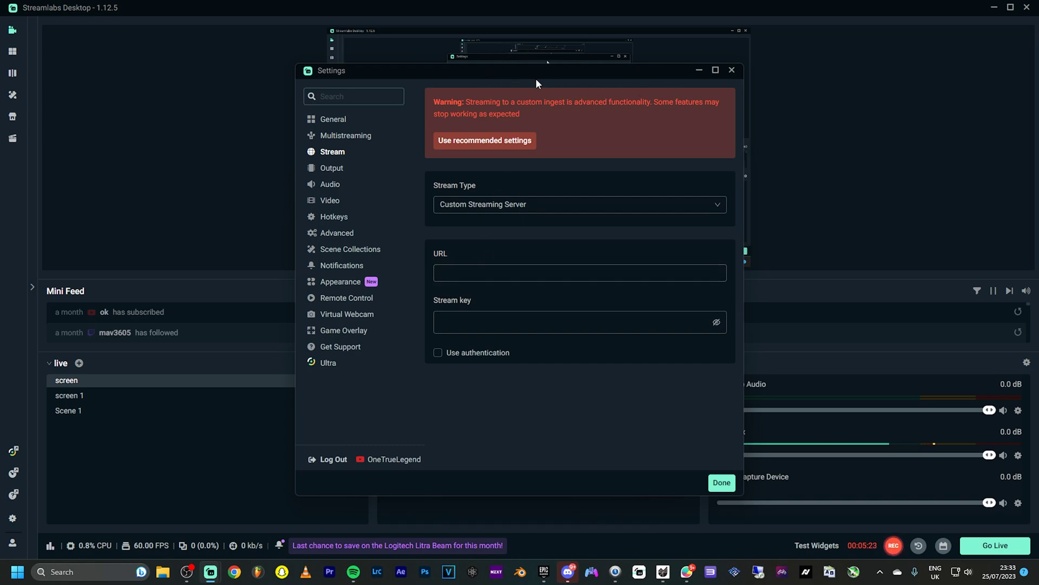
drag(536, 76, 812, 66)
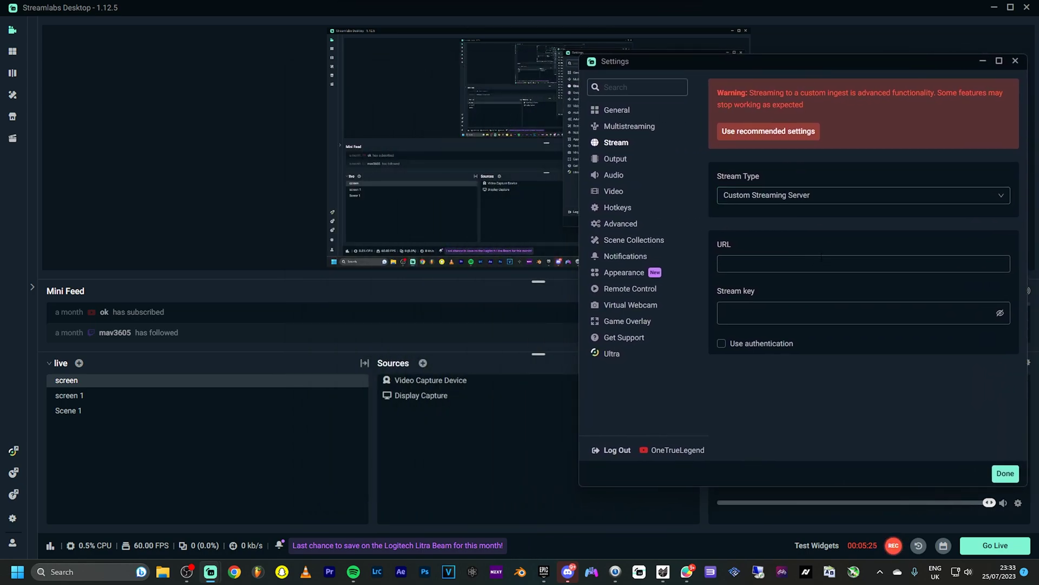
Paste Kick's RTMPS server URL and stream key into the stream settings and save them.
click(789, 266)
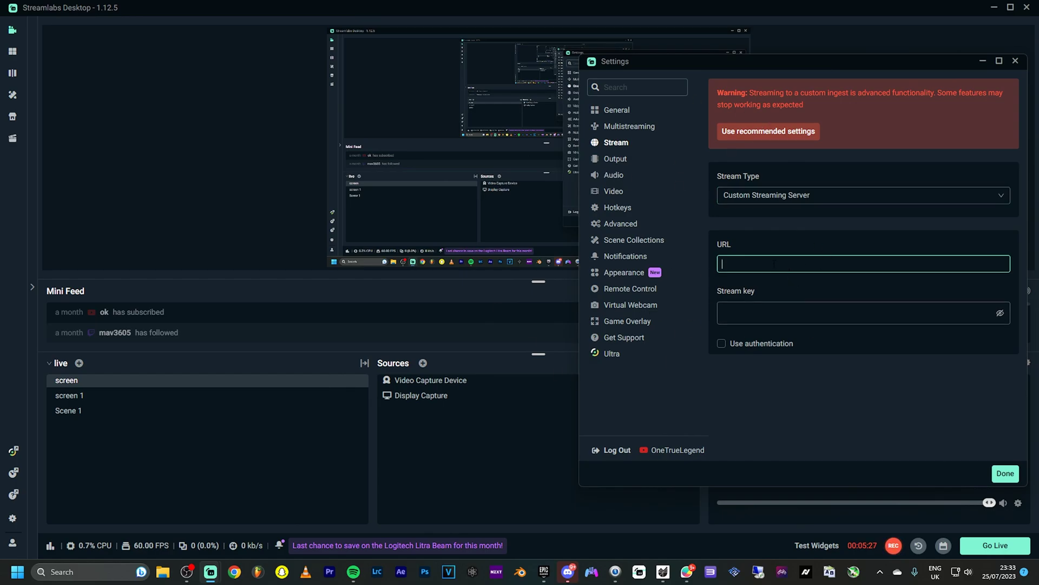
click(234, 572)
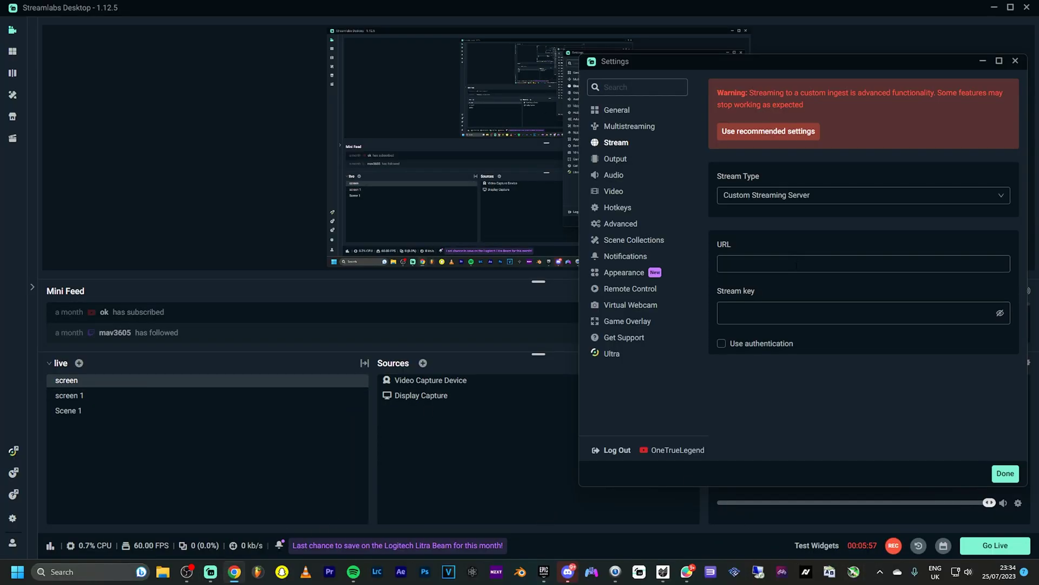
text(rtmps://fa723fc1b171.global-contribute.live-video.net)
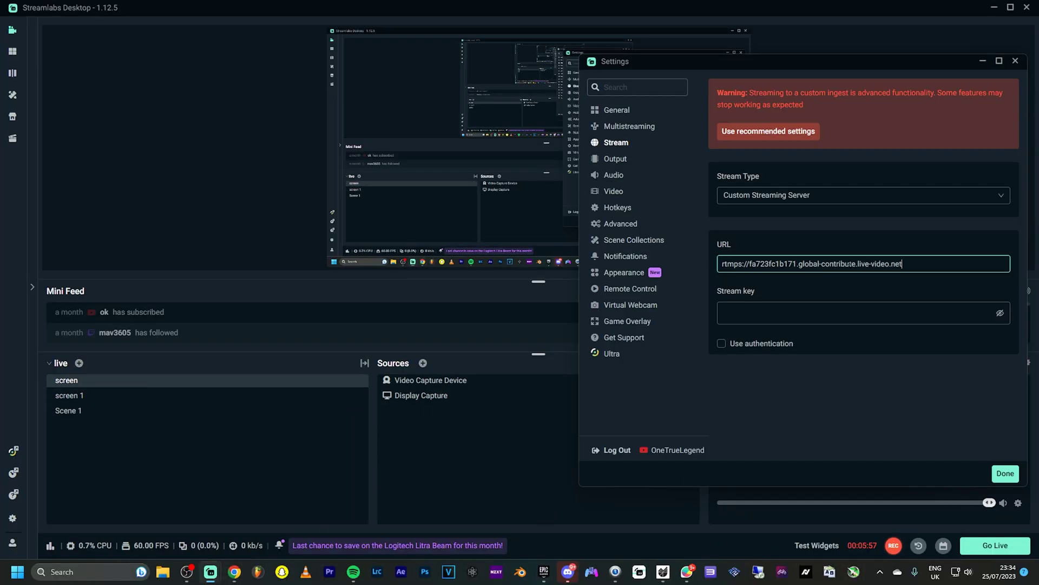
key(alt+Tab)
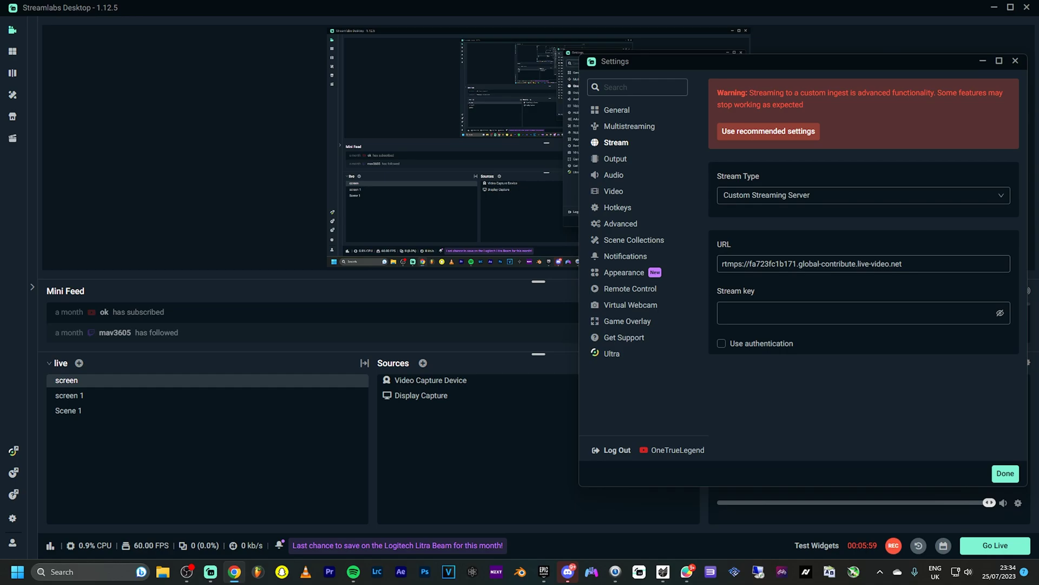
click(910, 313)
key(ctrl+v)
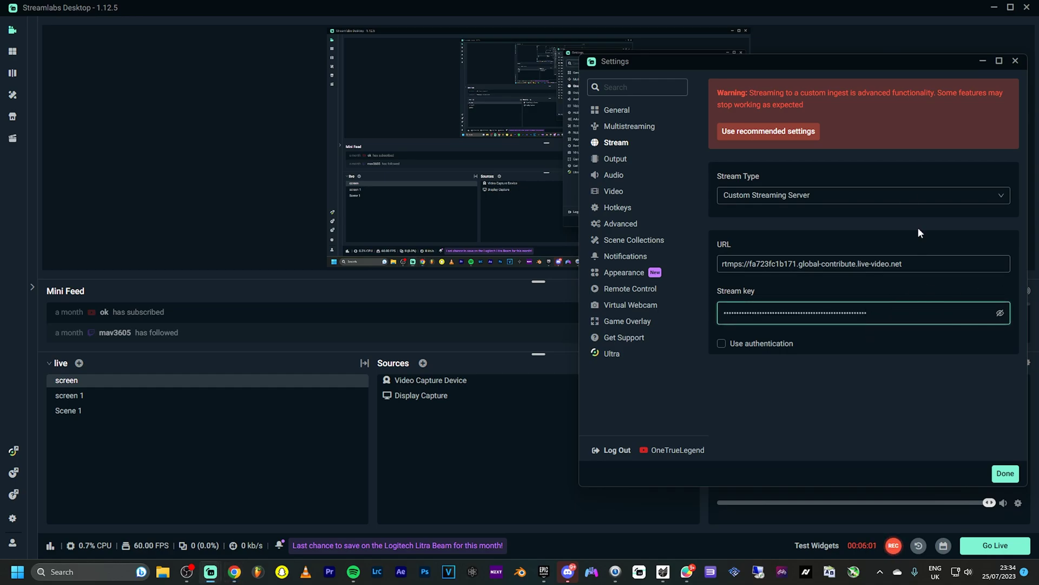
drag(825, 57, 417, 83)
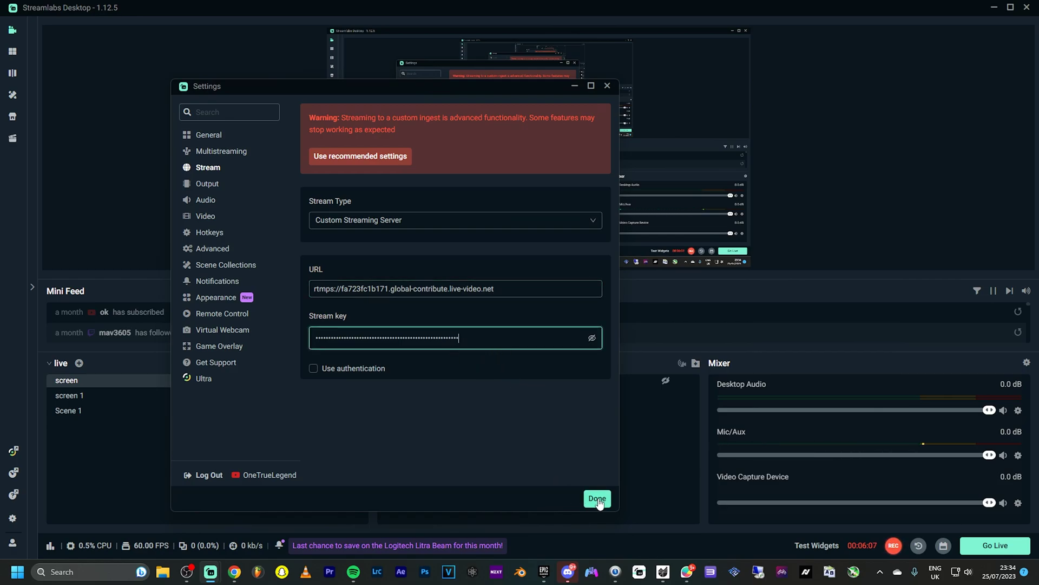
click(509, 288)
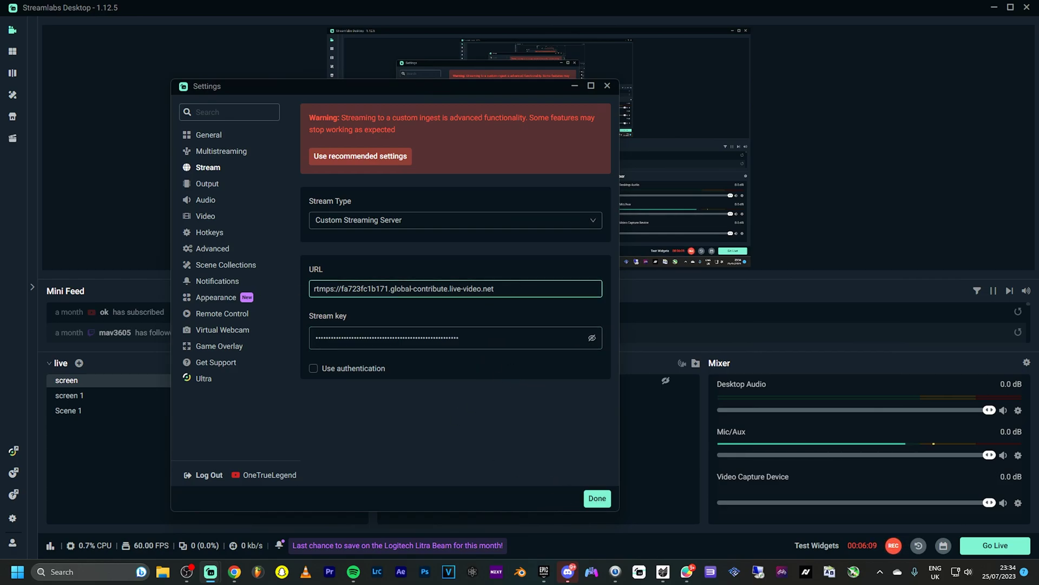
click(593, 497)
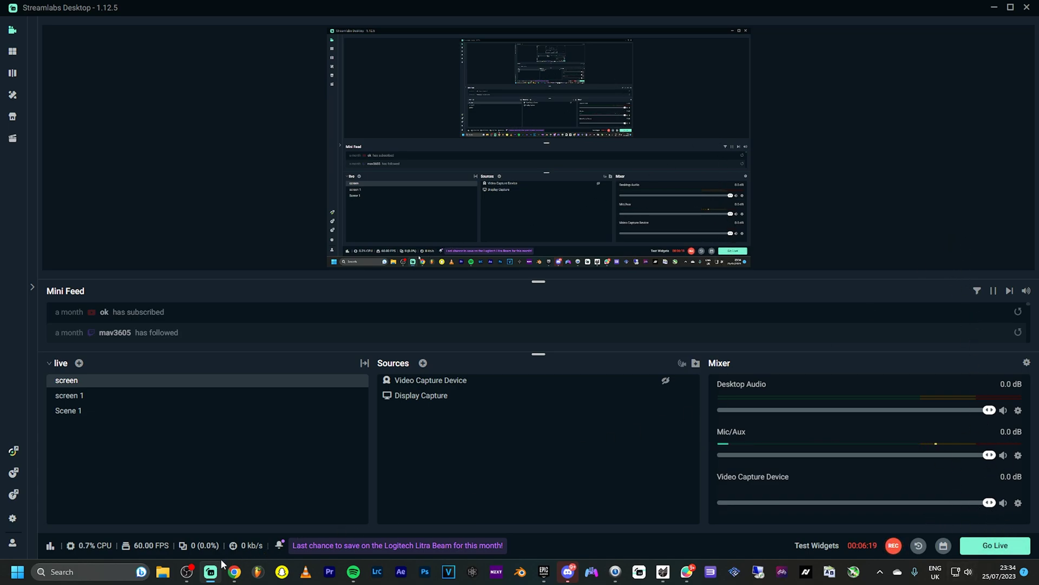
Stop OBS's virtual camera and disable the Kick channel in Restream, leaving YouTube active.
click(187, 571)
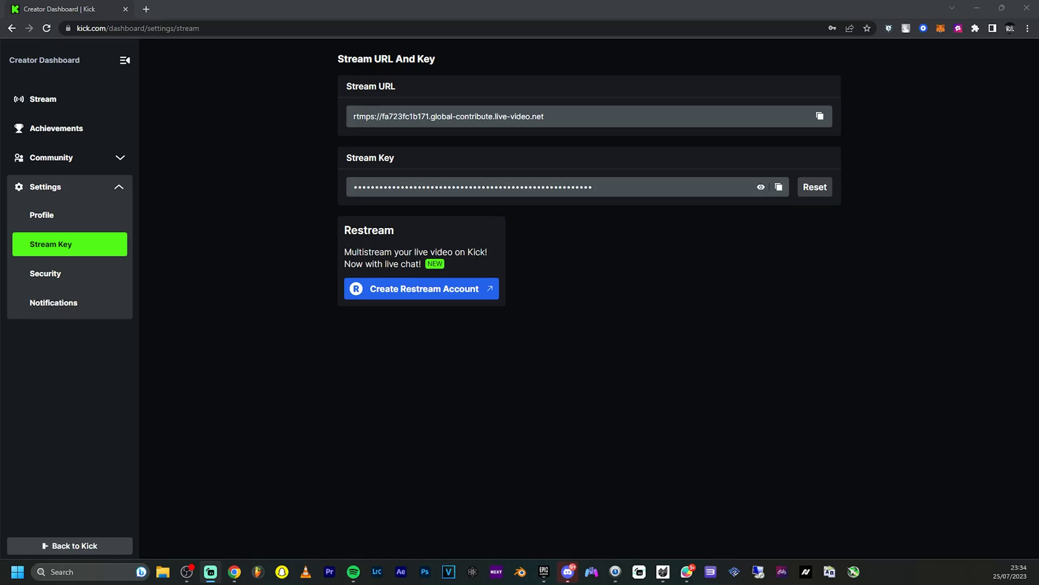
key(alt+Tab)
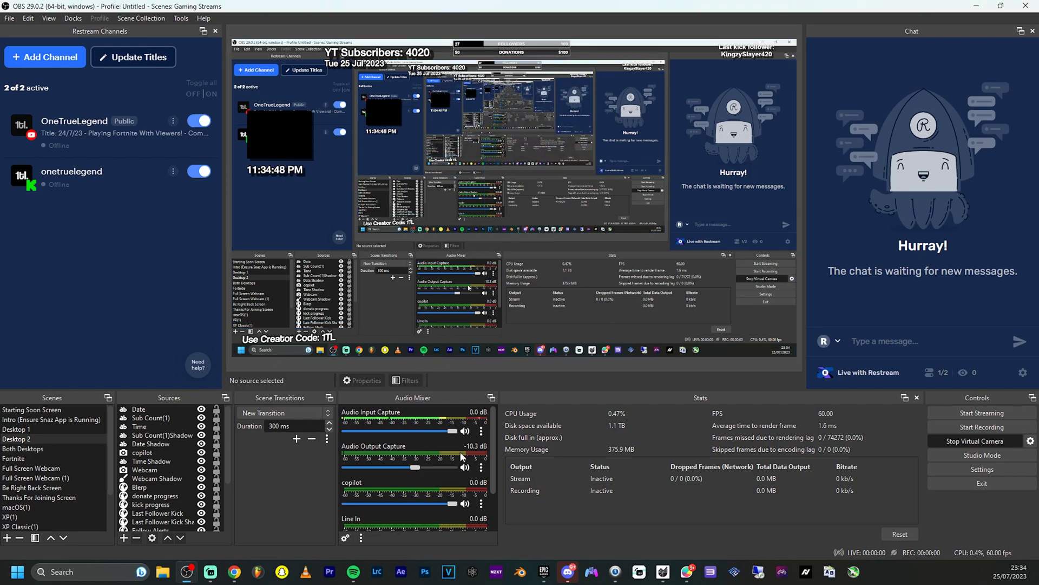
click(998, 443)
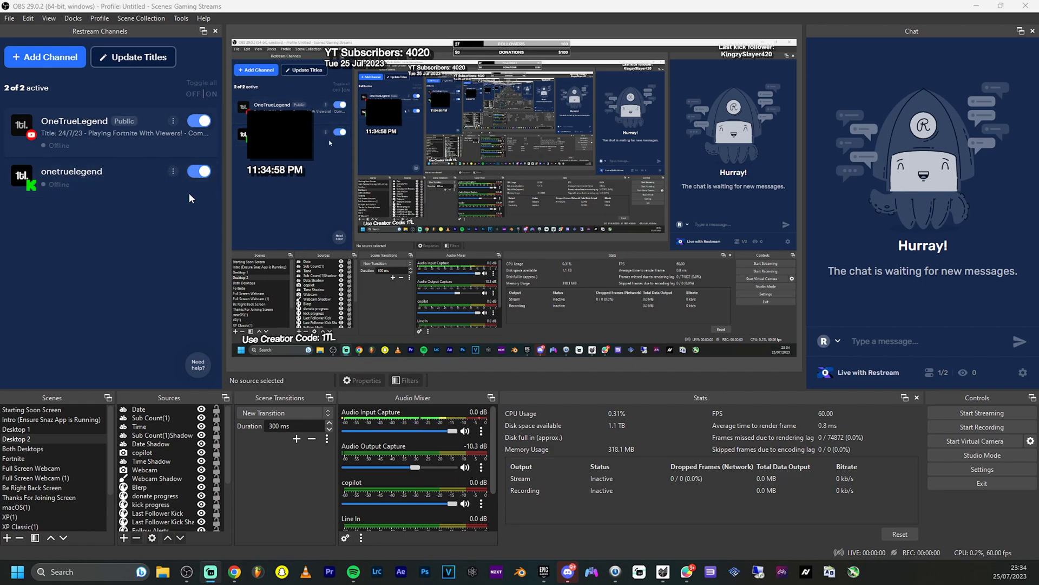
click(199, 171)
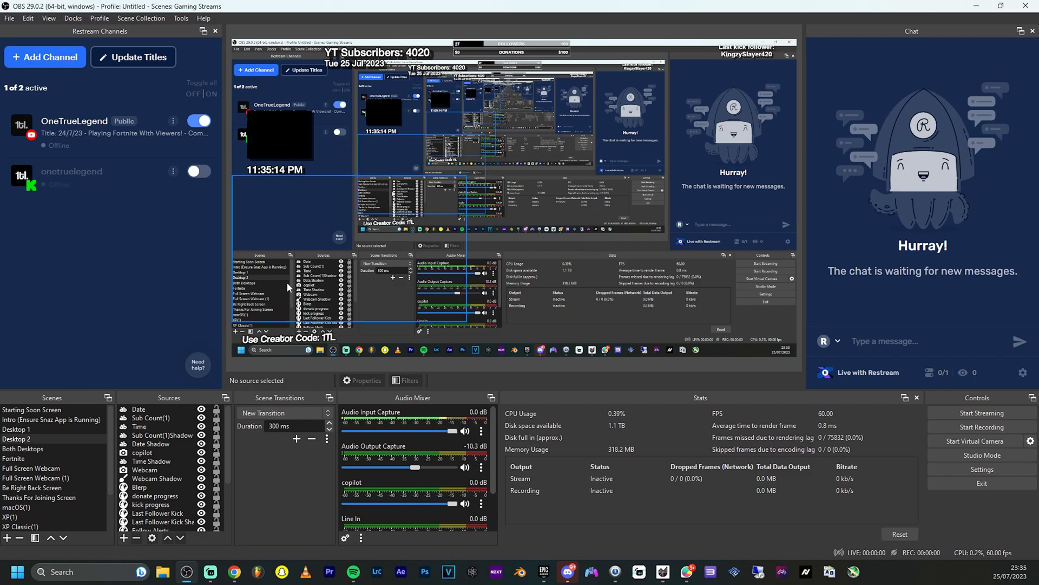
Replace the dashboard path with '/o' to load the public Kick channel page and focus chat.
key(alt+Tab)
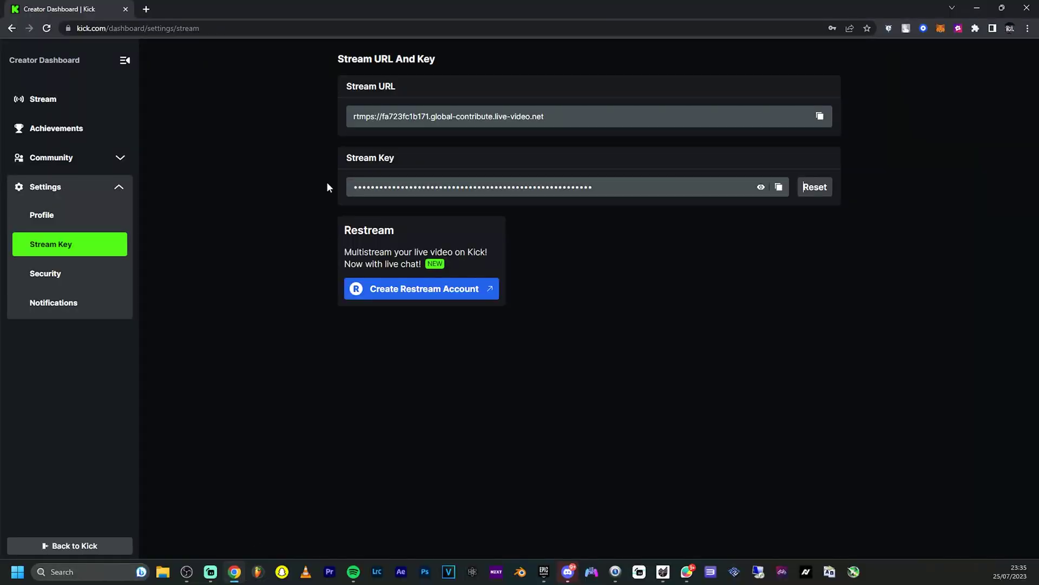
drag(199, 28, 108, 28)
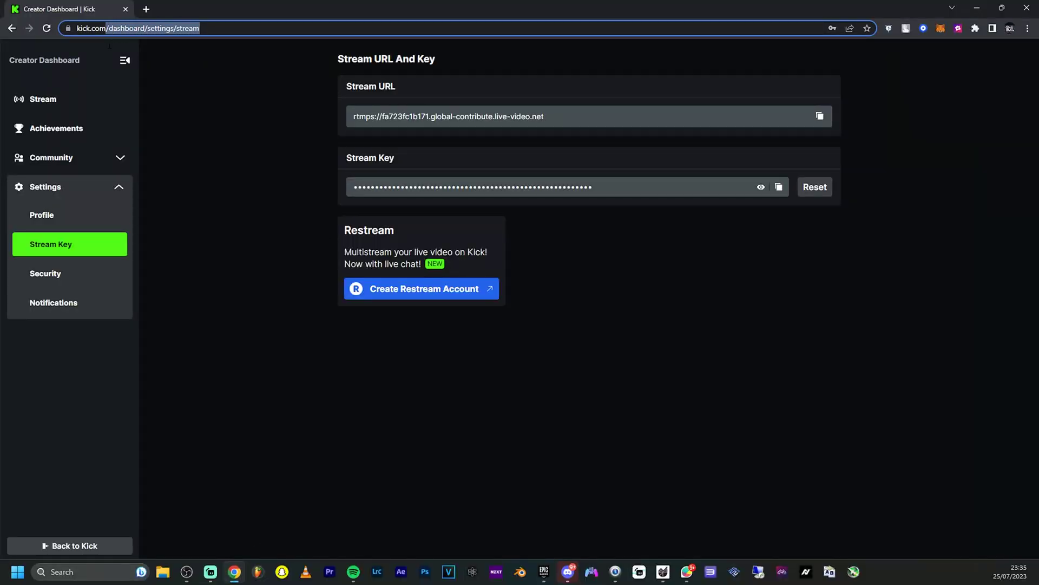
text(/o)
key(Return)
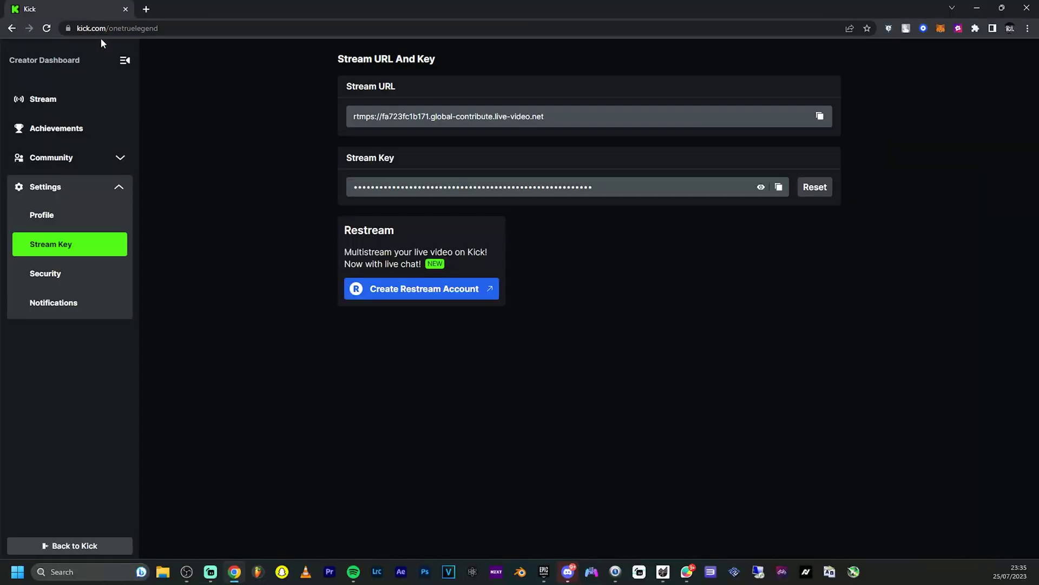
key(alt+Tab)
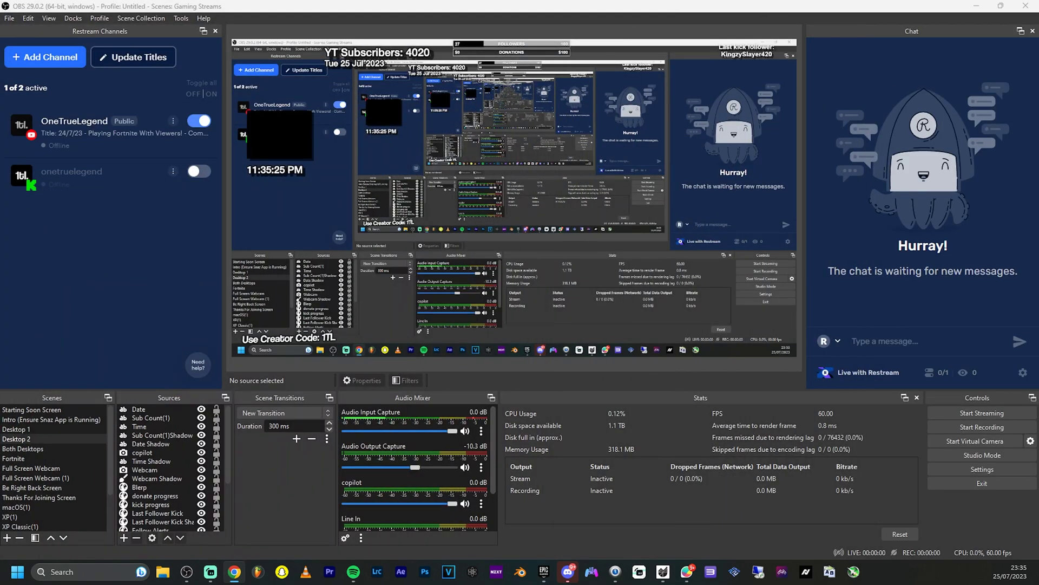
key(alt+Tab)
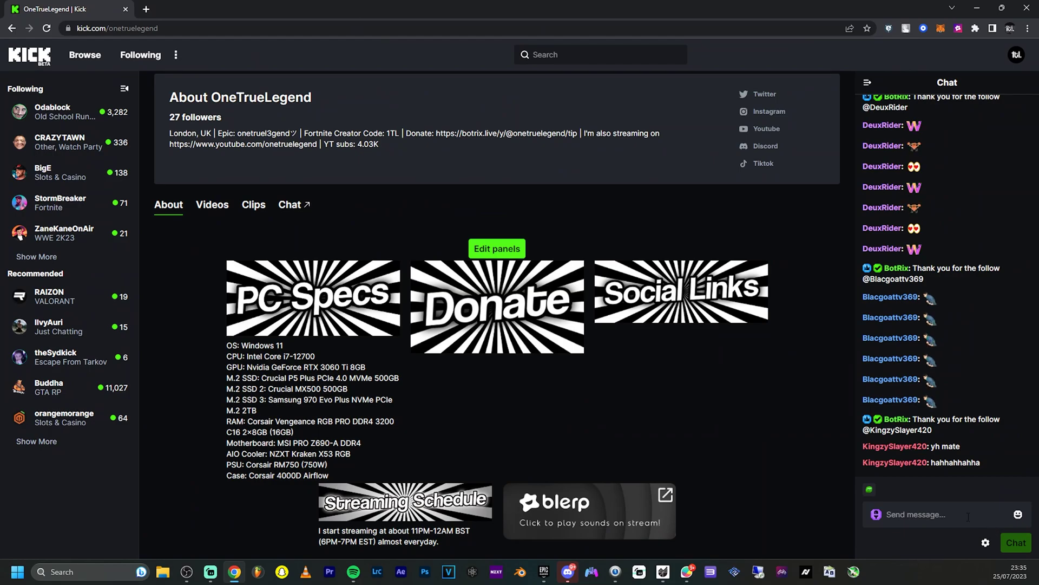
click(955, 516)
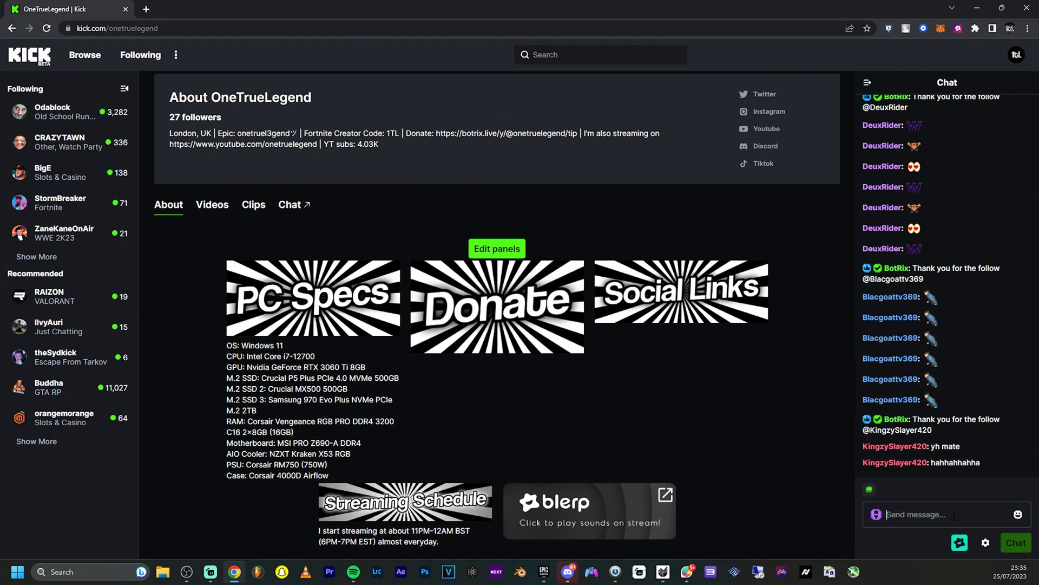
Move the browser aside and reload the Kick dashboard so the stream preview shows live.
drag(758, 8, 603, 174)
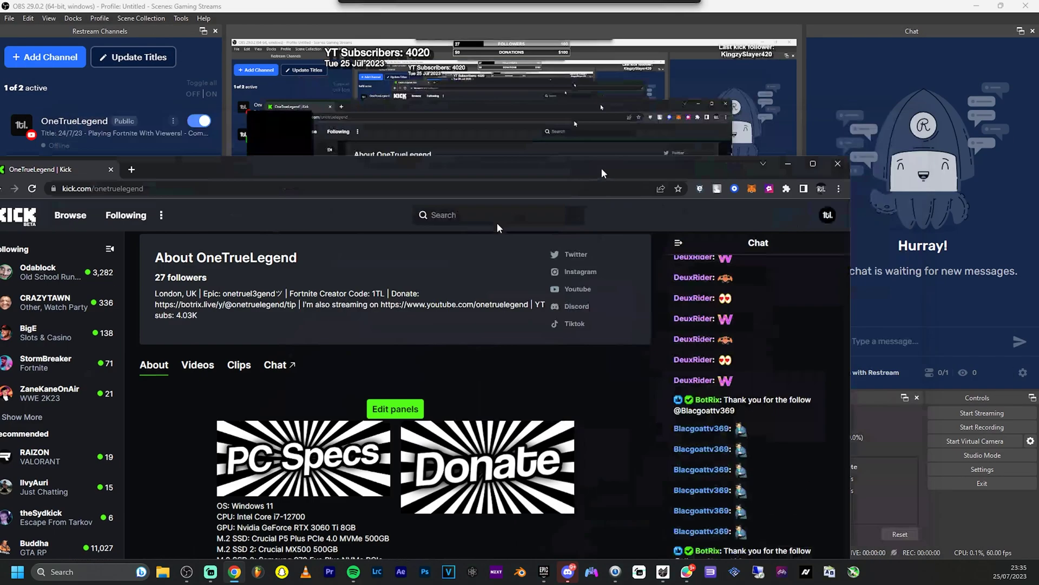
key(alt+Tab)
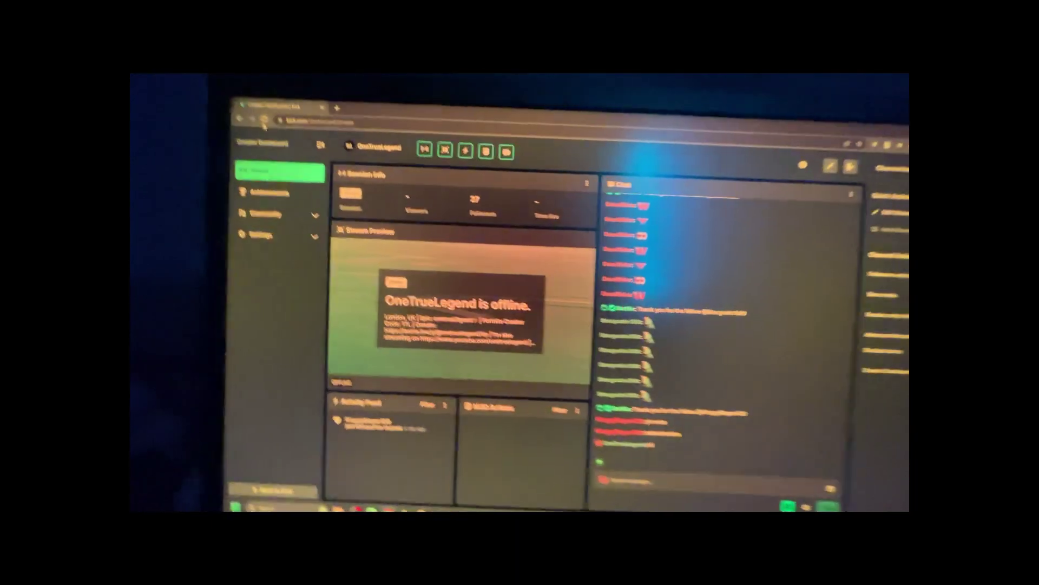
click(168, 105)
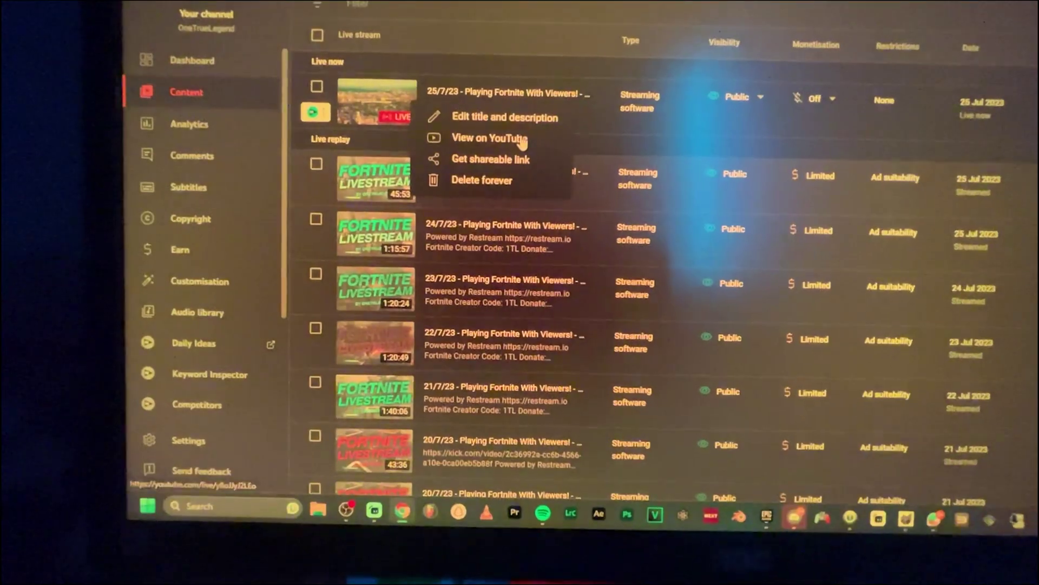
Watch the live broadcast on YouTube with playback quality set to 1440p60.
click(477, 139)
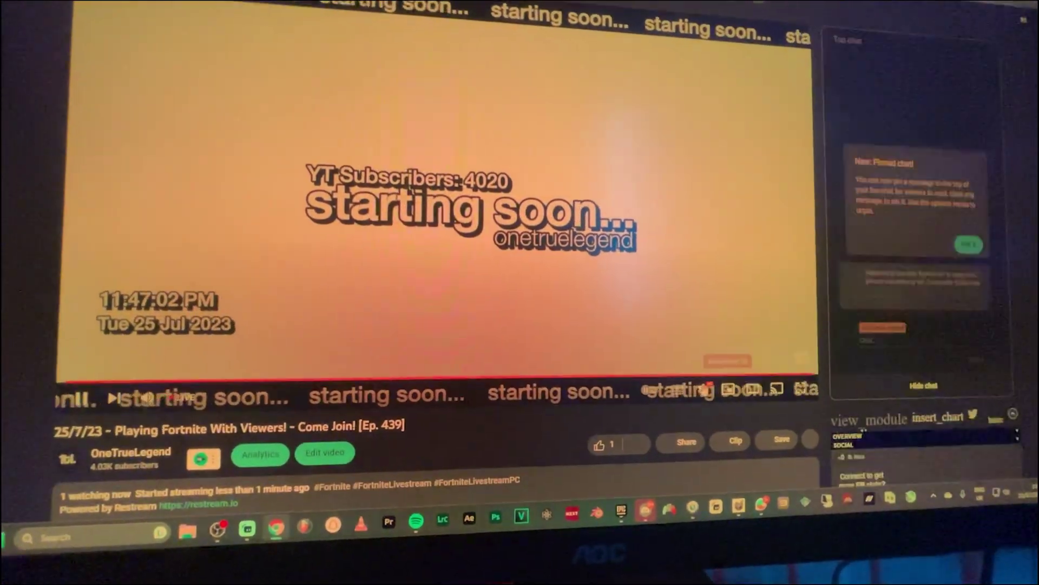
click(704, 388)
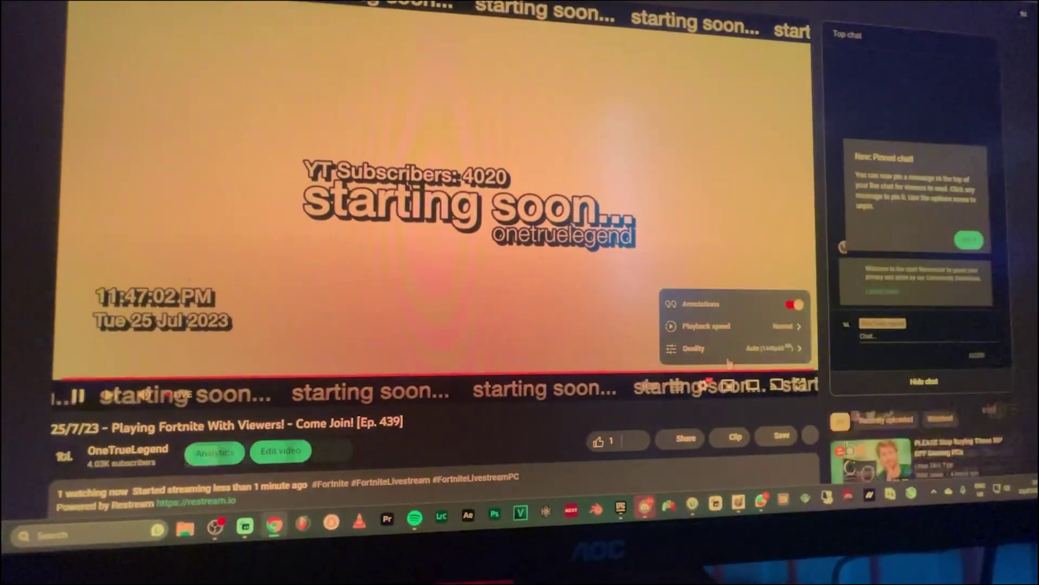
click(696, 348)
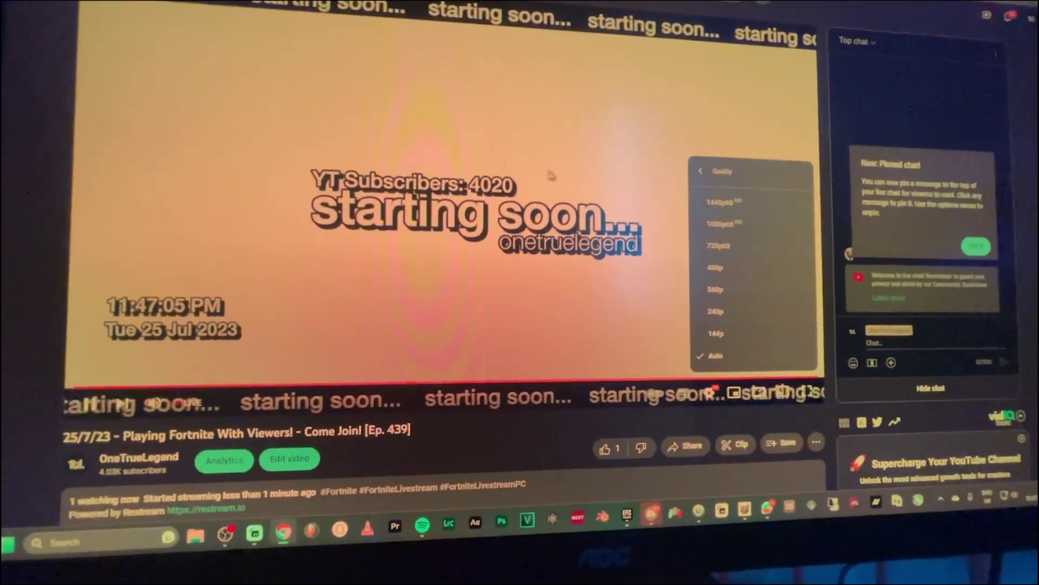
click(735, 216)
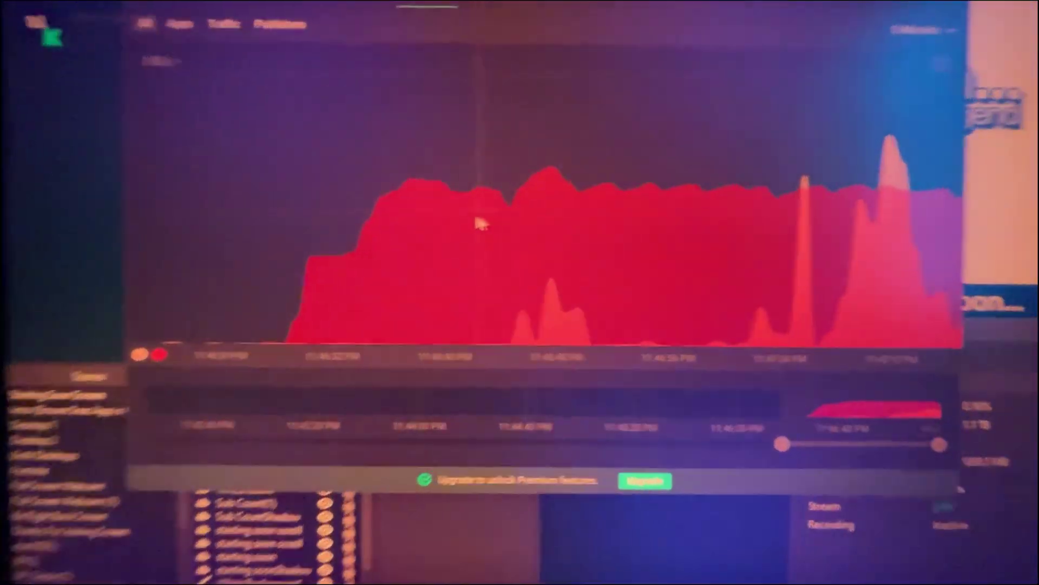
Scroll GlassWire's host list, topped by frankfurt.restream.io at 29.2 MB uploaded.
click(538, 260)
mouse_move(475, 242)
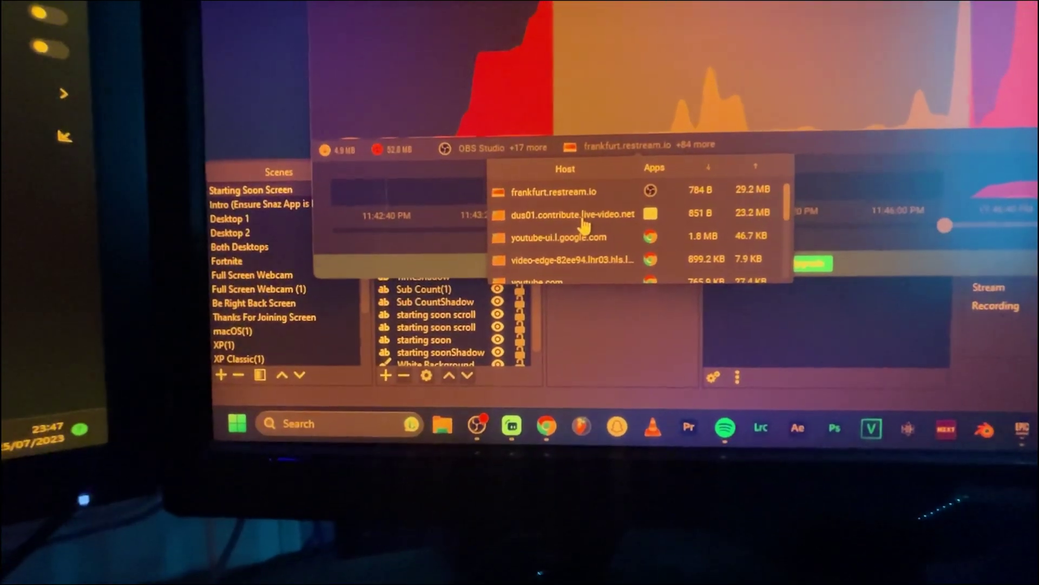
scroll(597, 227, down, 3)
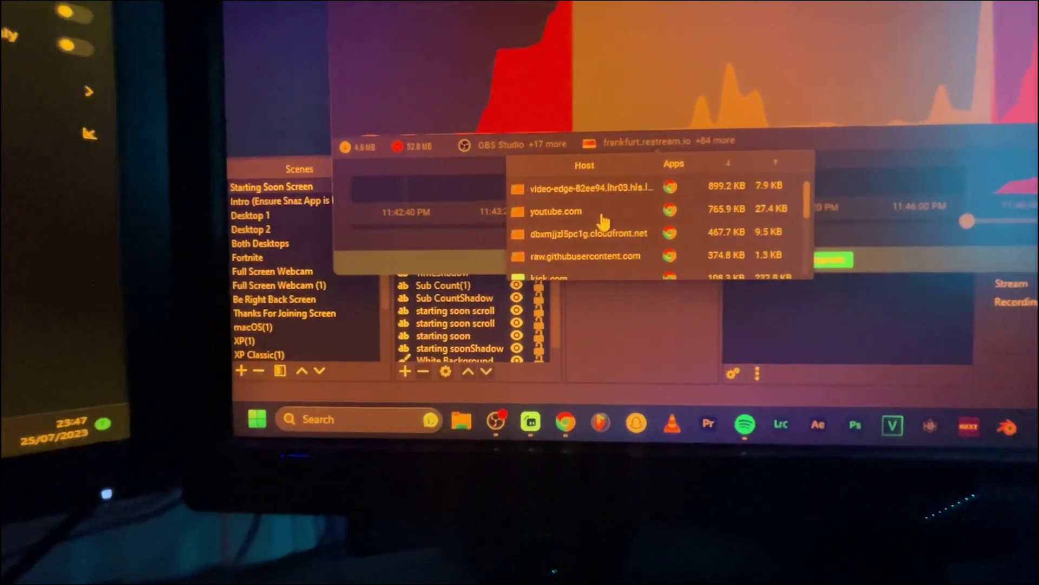
scroll(597, 227, up, 3)
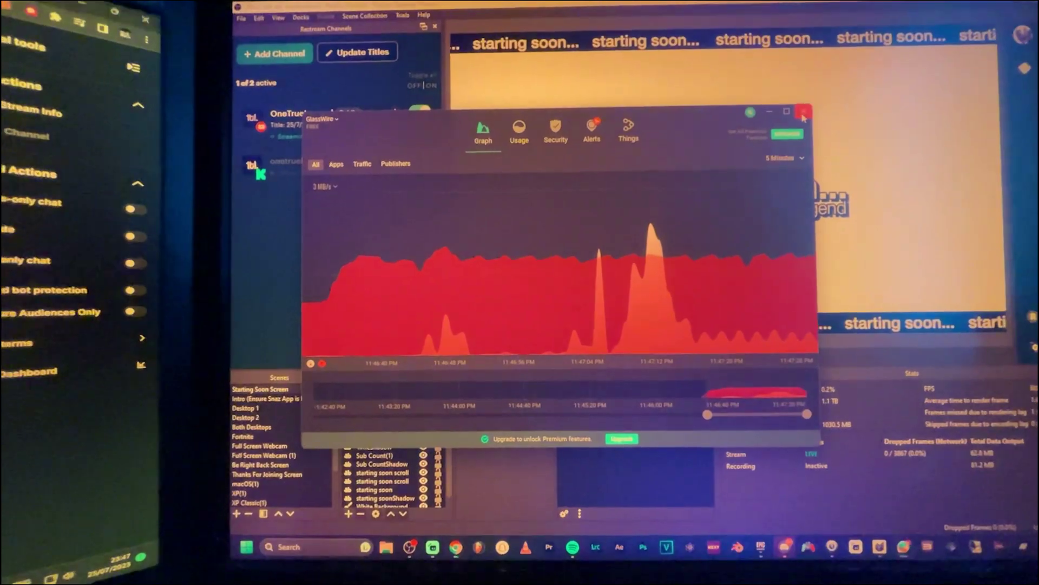
click(803, 114)
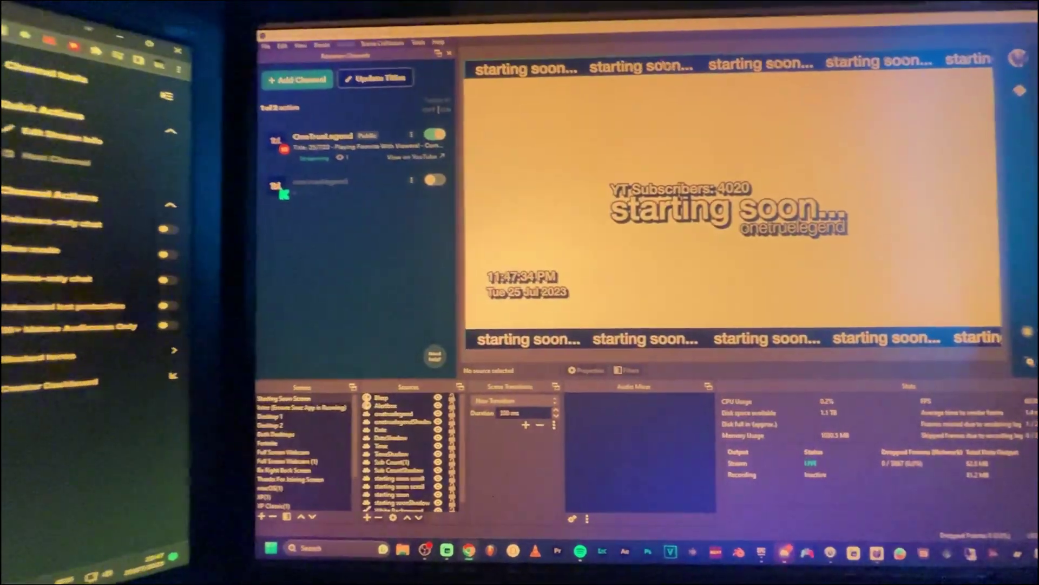